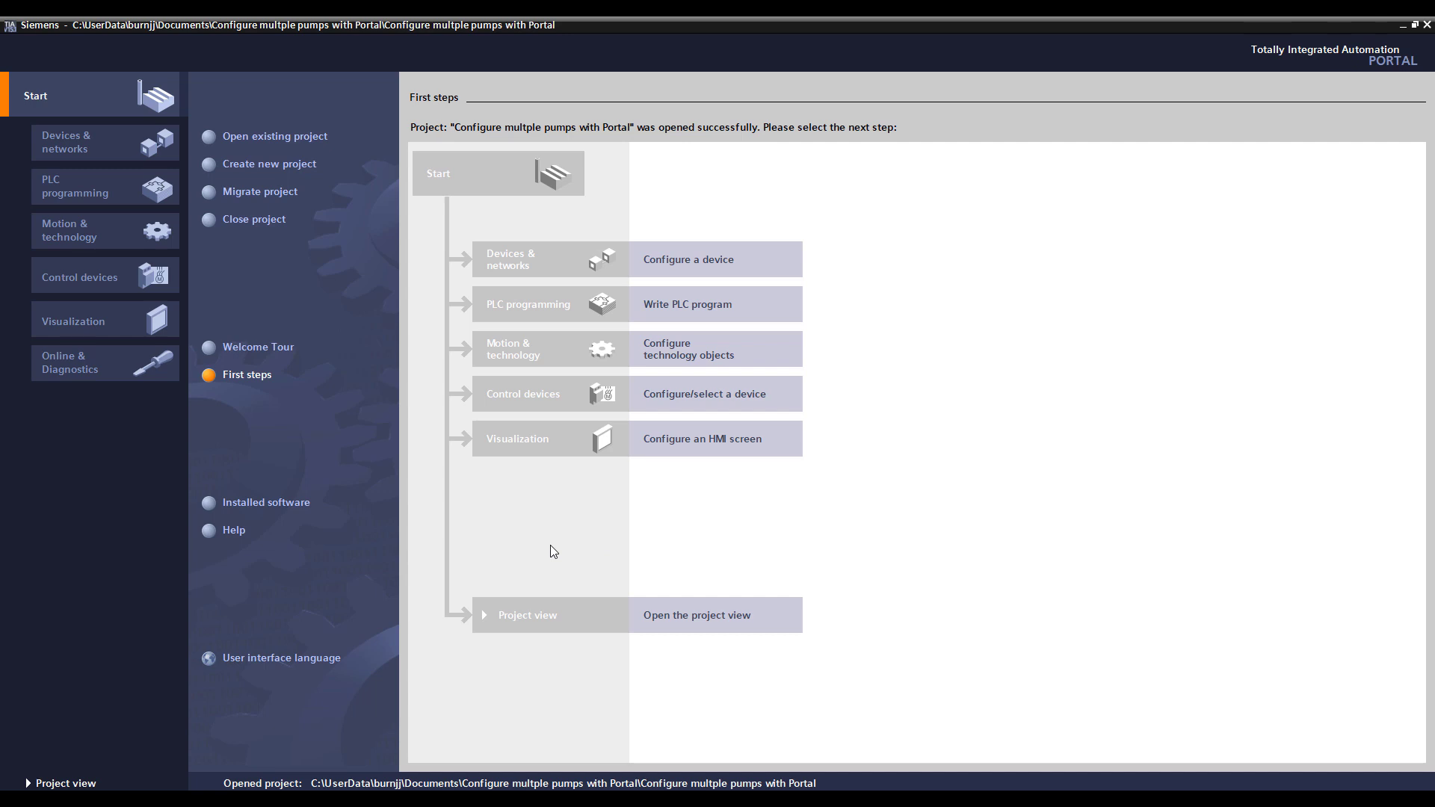
Switch to the project view and select the SIMOCODE FVNR device in the network view
{"action": "left_click", "coordinate": [521, 622]}
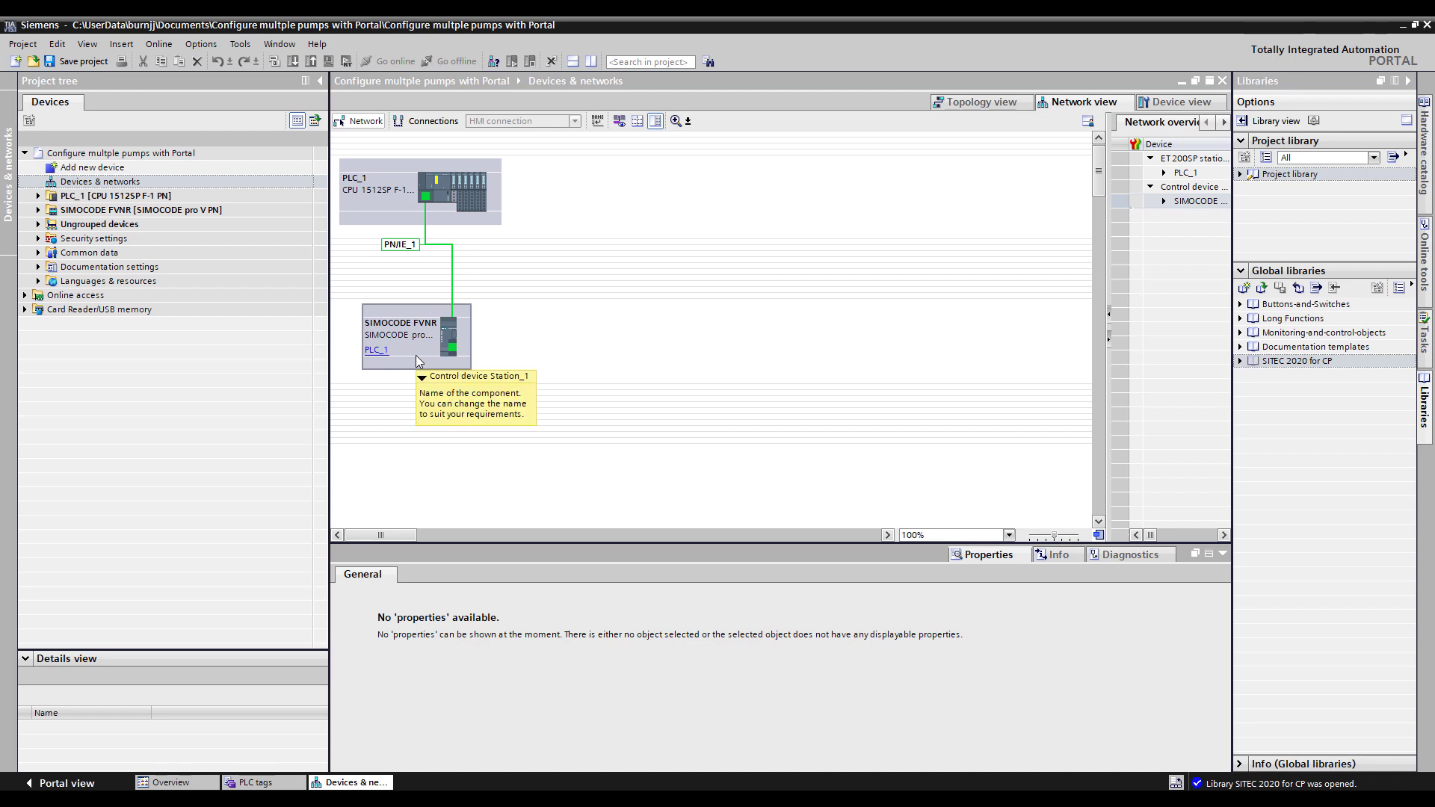
{"action": "left_click", "coordinate": [417, 362]}
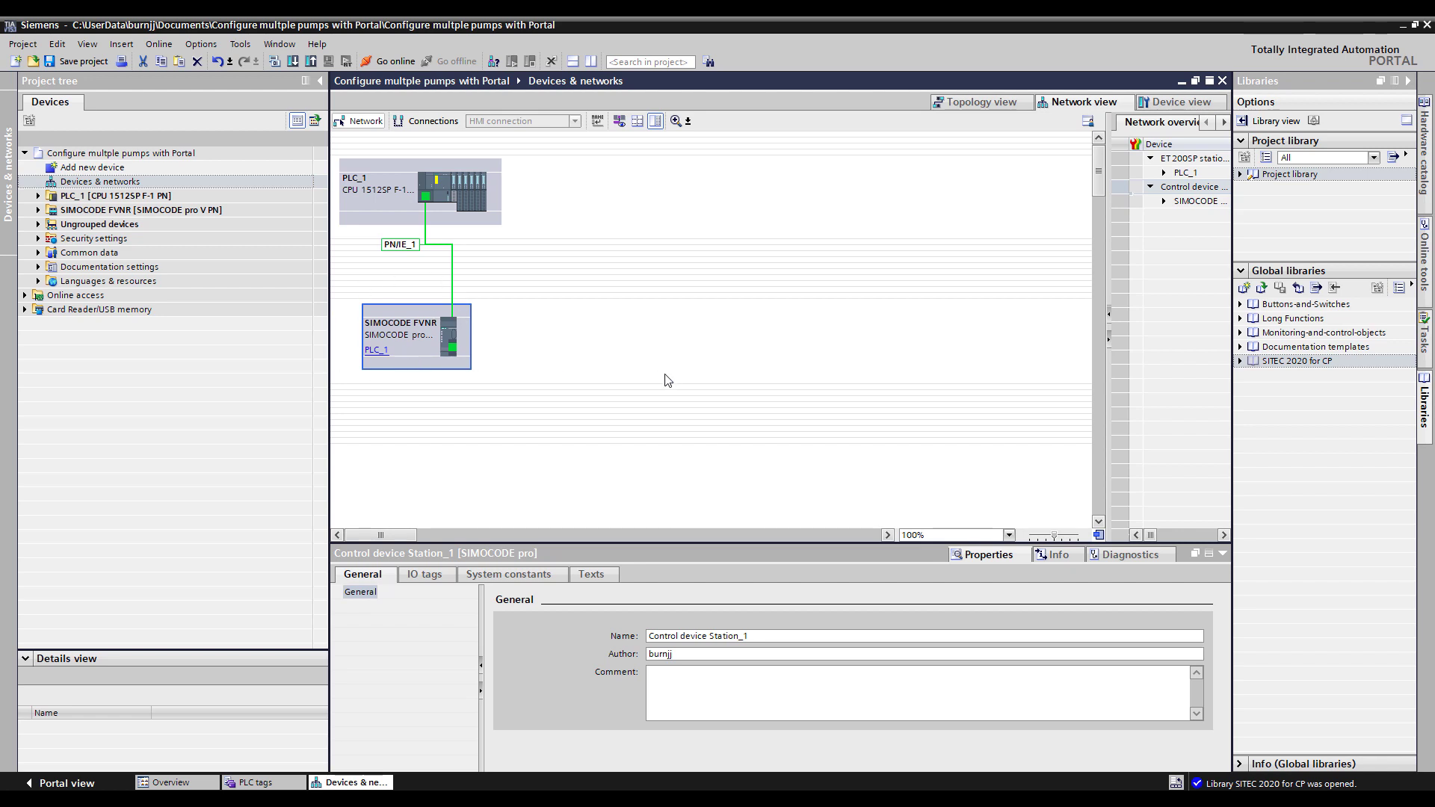
Create a new global library, replacing the default name Library3 with 'CP Library'
{"action": "left_click", "coordinate": [1246, 290]}
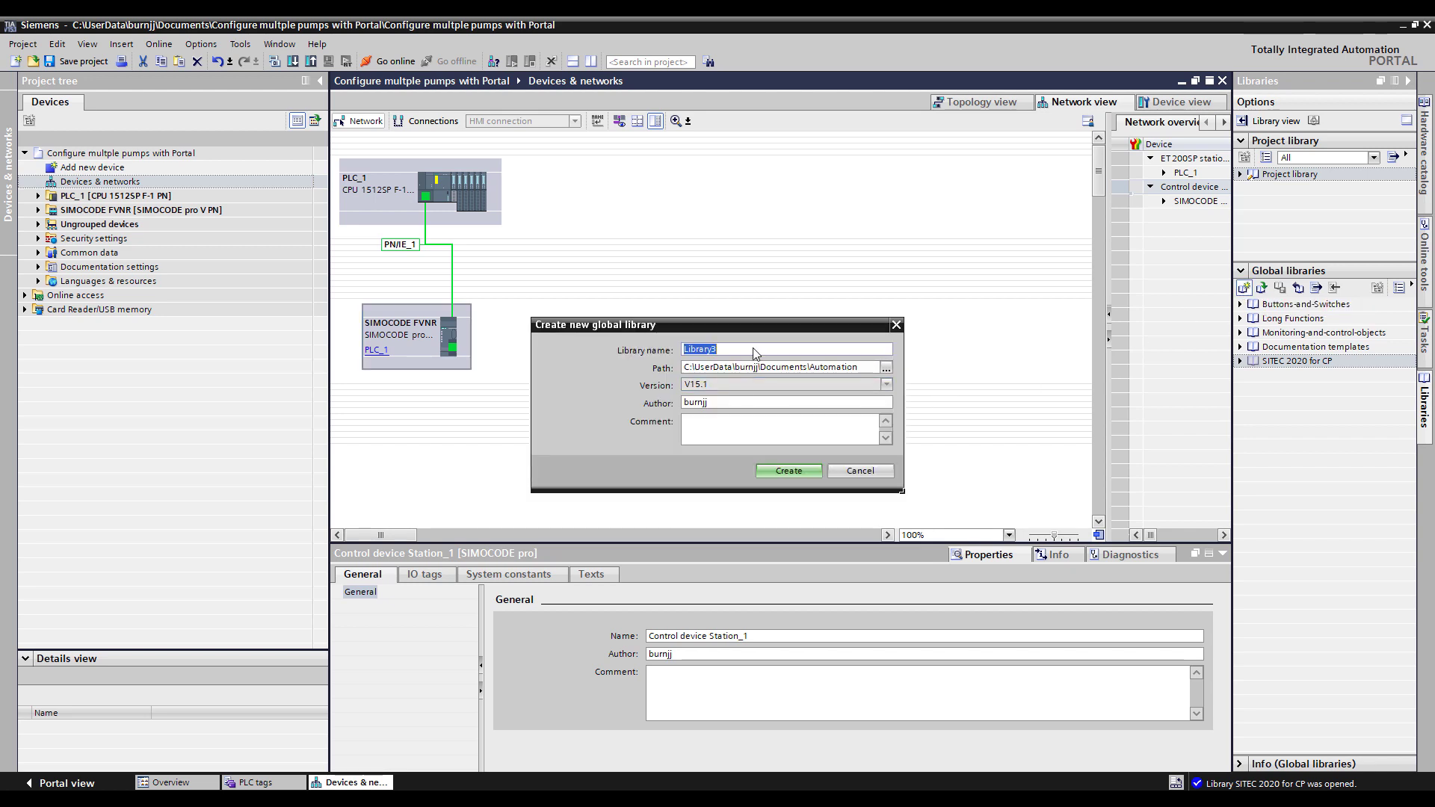
{"action": "left_click", "coordinate": [755, 350]}
{"action": "key", "text": "BackSpace"}
{"action": "key", "text": "BackSpace"}
{"action": "key", "text": "BackSpace"}
{"action": "key", "text": "BackSpace"}
{"action": "key", "text": "BackSpace"}
{"action": "key", "text": "BackSpace"}
{"action": "key", "text": "BackSpace"}
{"action": "key", "text": "BackSpace"}
{"action": "type", "text": "CP Library"}
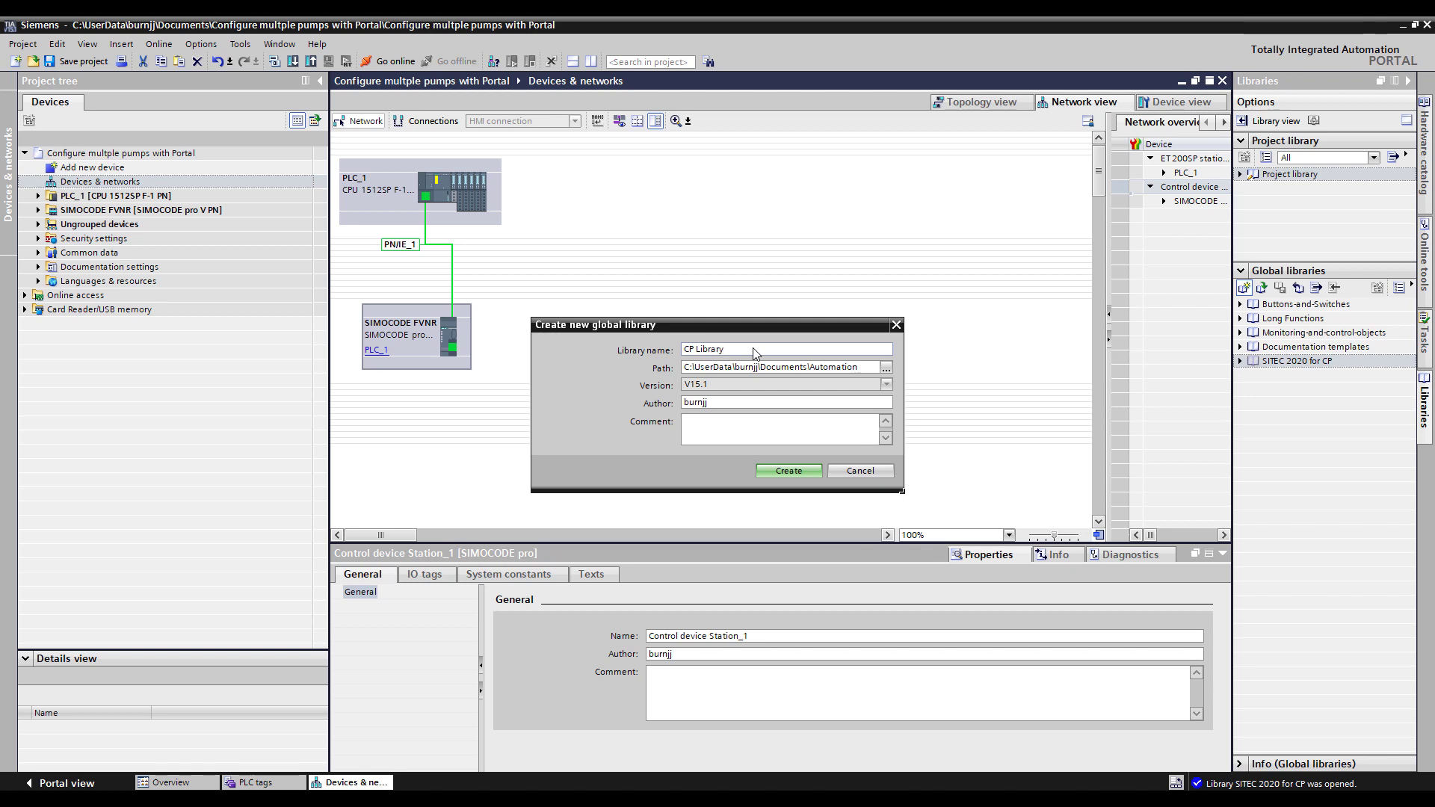
{"action": "left_click", "coordinate": [792, 473]}
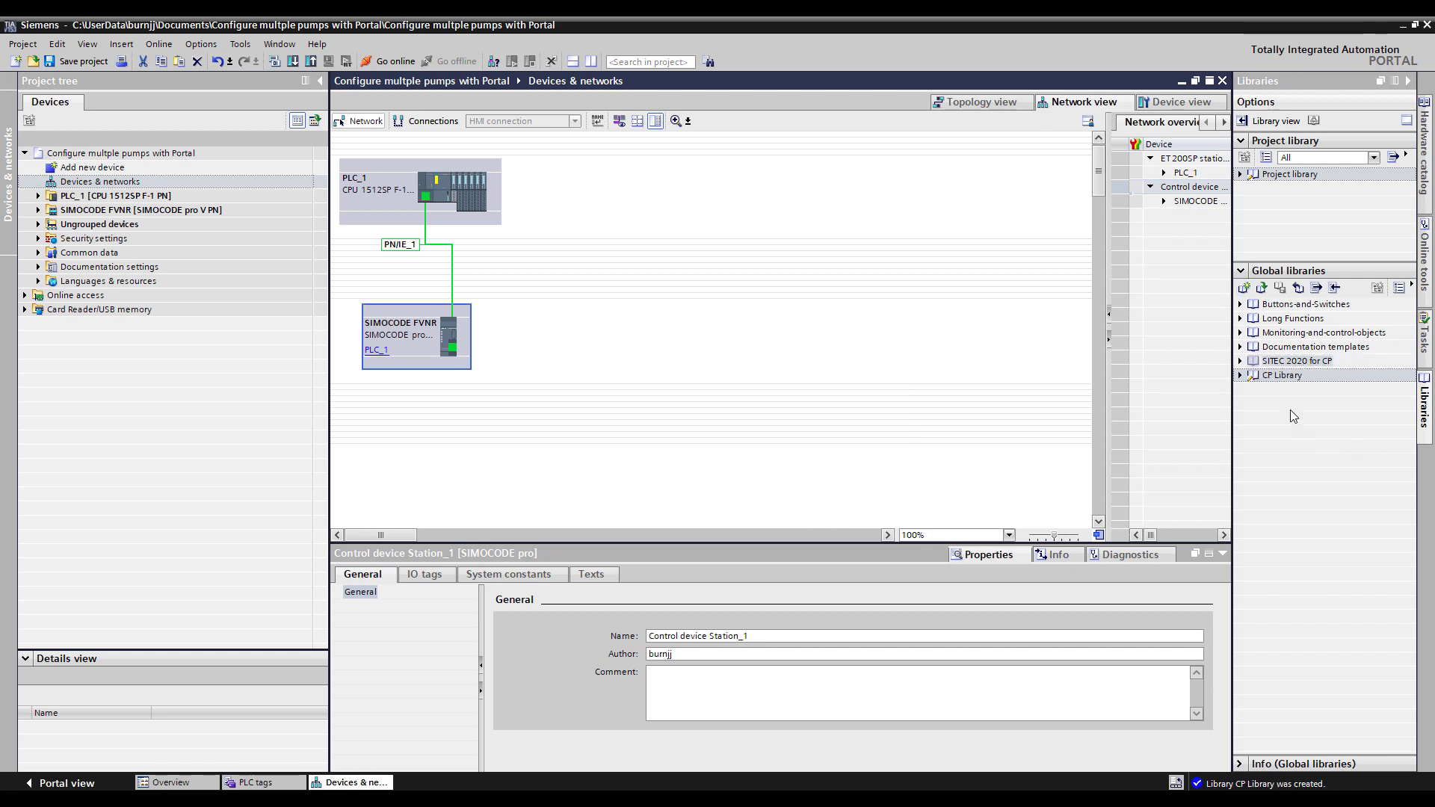
Expand CP Library to reveal its folders and reselect the SIMOCODE FVNR device in the network
{"action": "left_click", "coordinate": [1241, 376]}
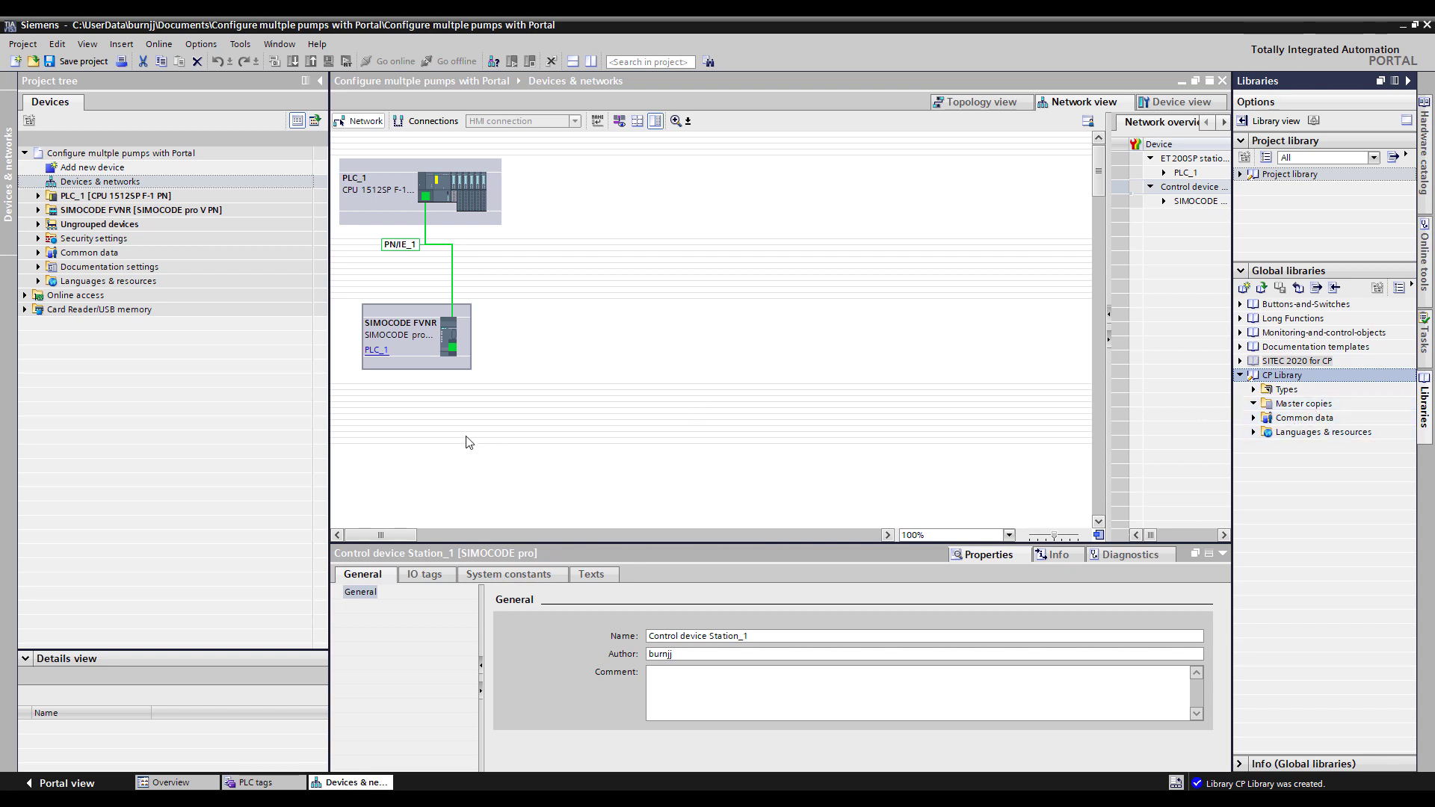
{"action": "left_click", "coordinate": [408, 350]}
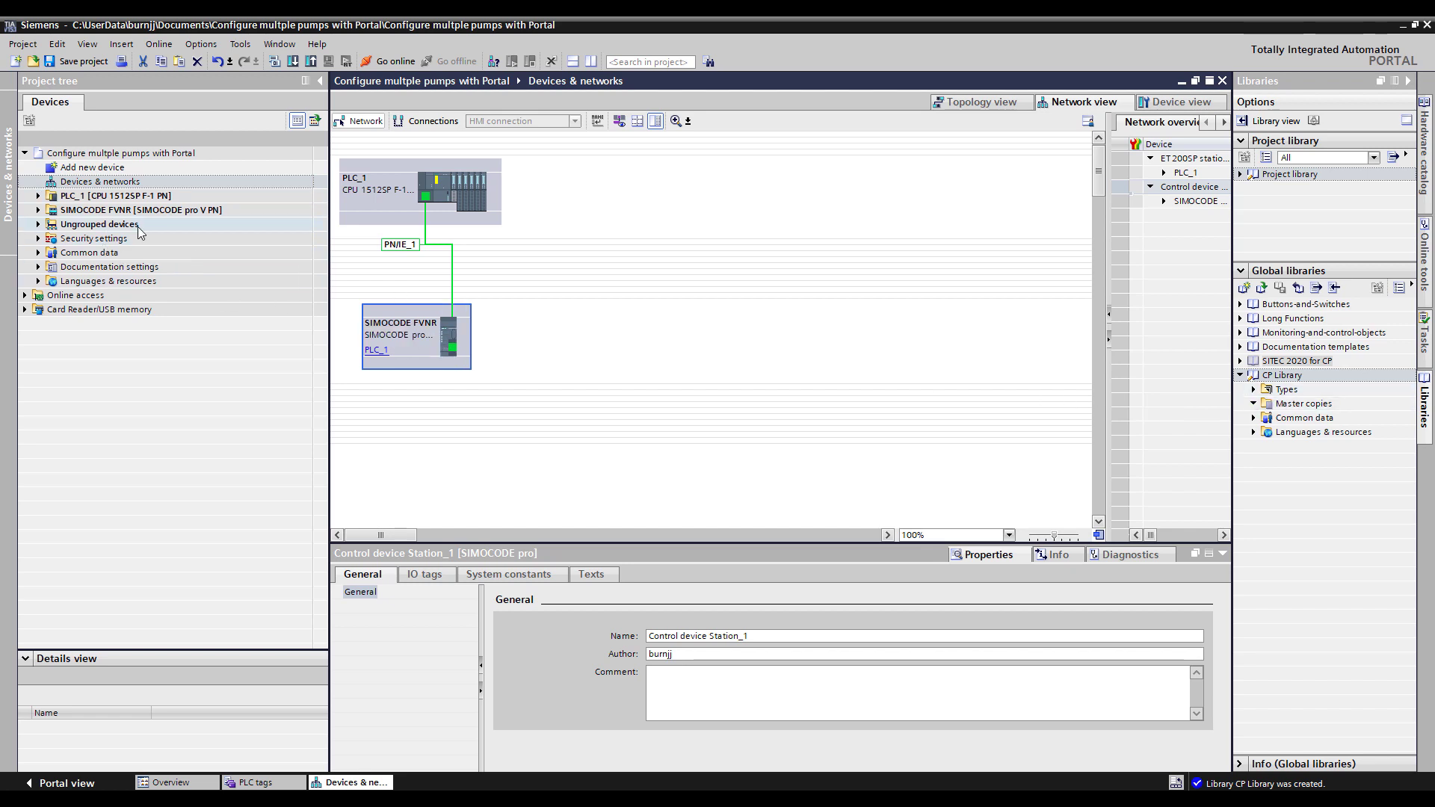
Drag the SIMOCODE FVNR device from the project tree into CP Library's Master copies folder
{"action": "left_click", "coordinate": [103, 212]}
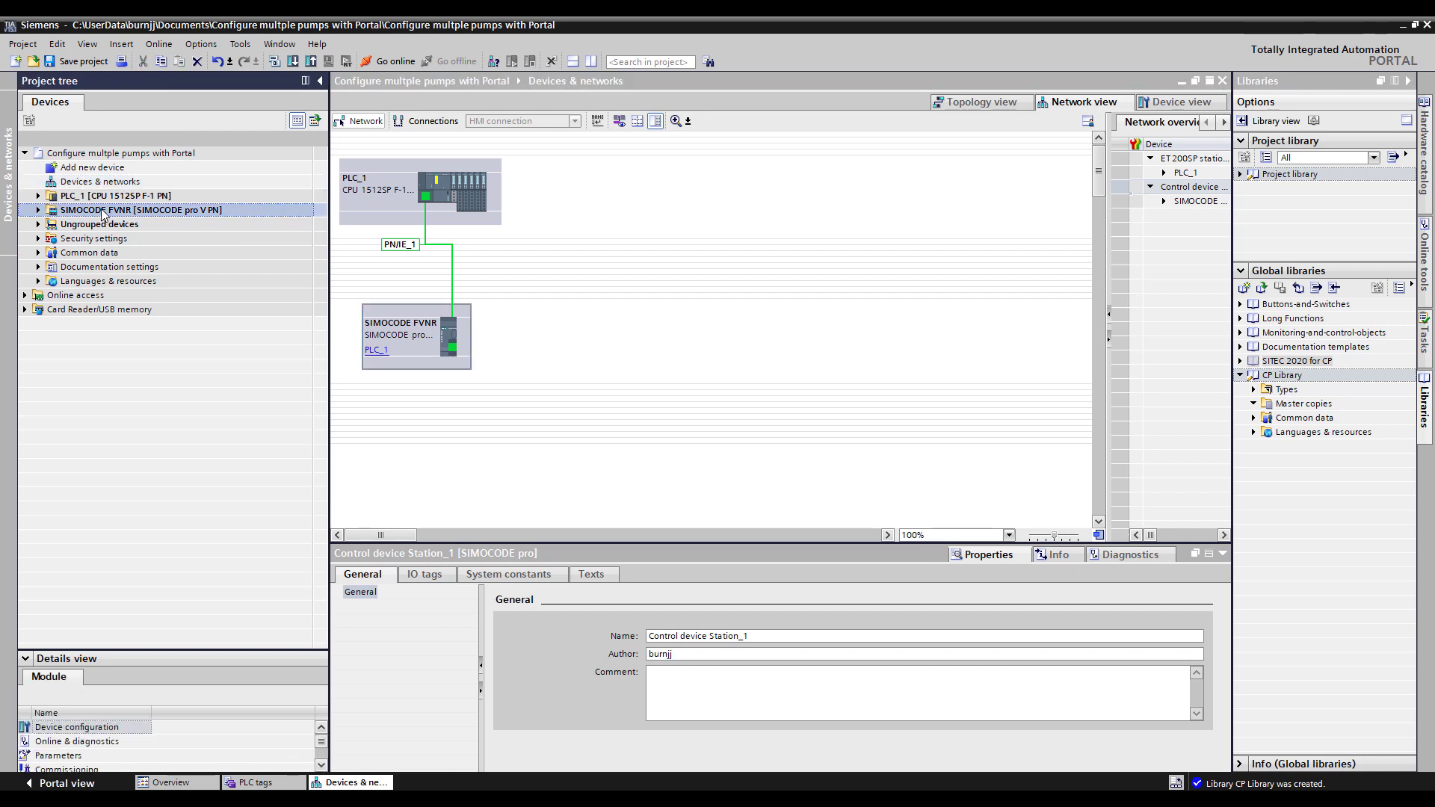
{"action": "left_click_drag", "start_coordinate": [103, 212], "coordinate": [1306, 404]}
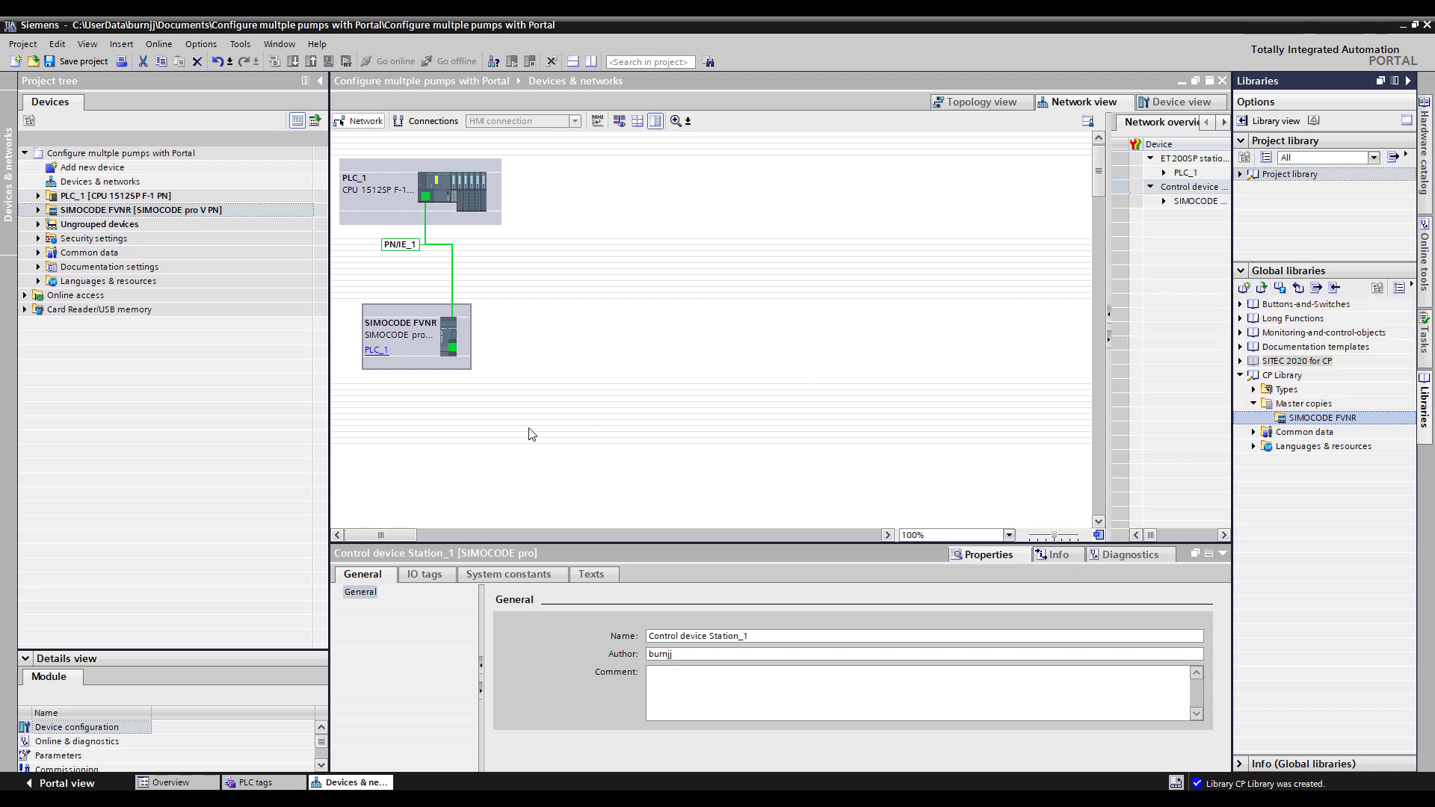
Save the current project, then create a new project named 'Library test' from the portal view
{"action": "left_click", "coordinate": [84, 61]}
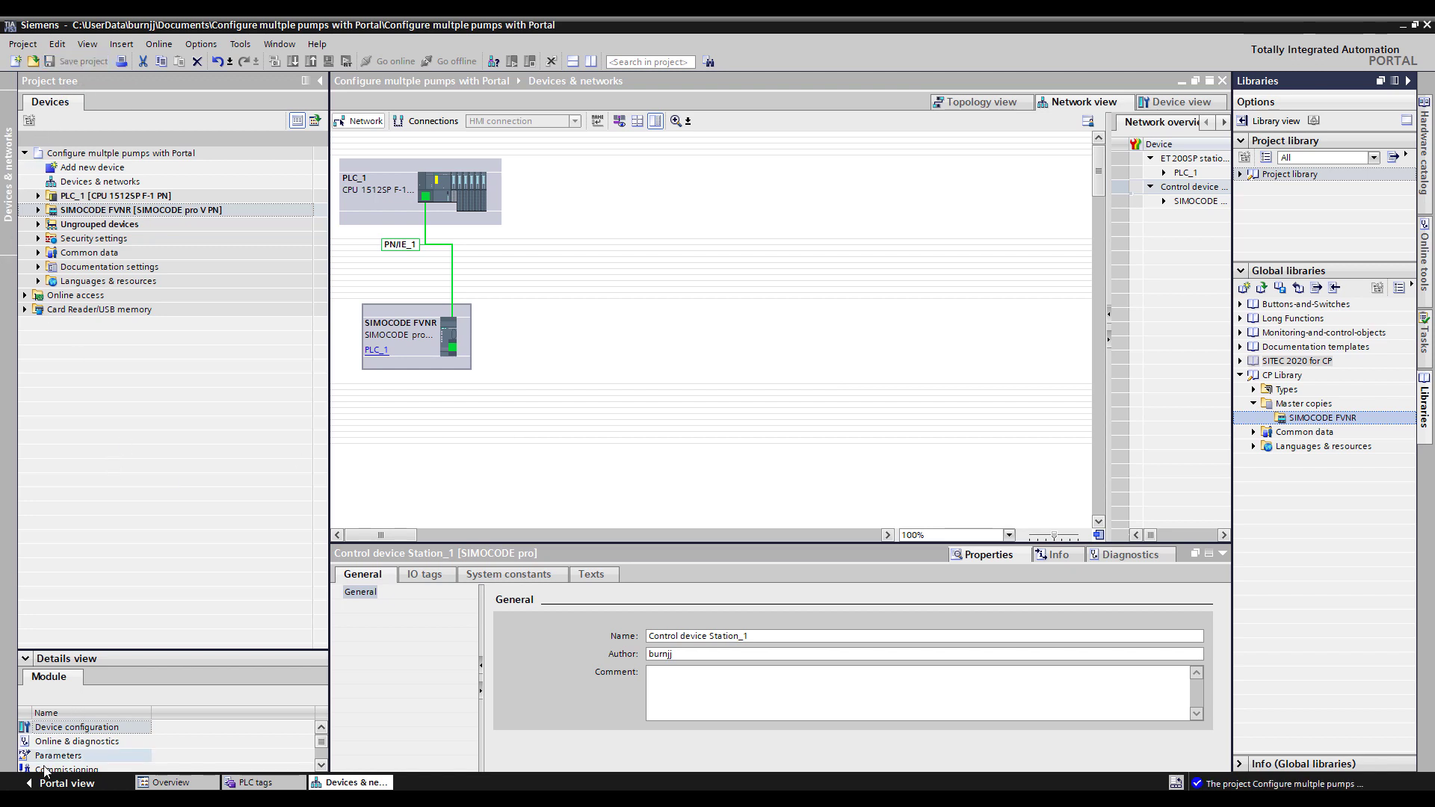
{"action": "left_click", "coordinate": [66, 783]}
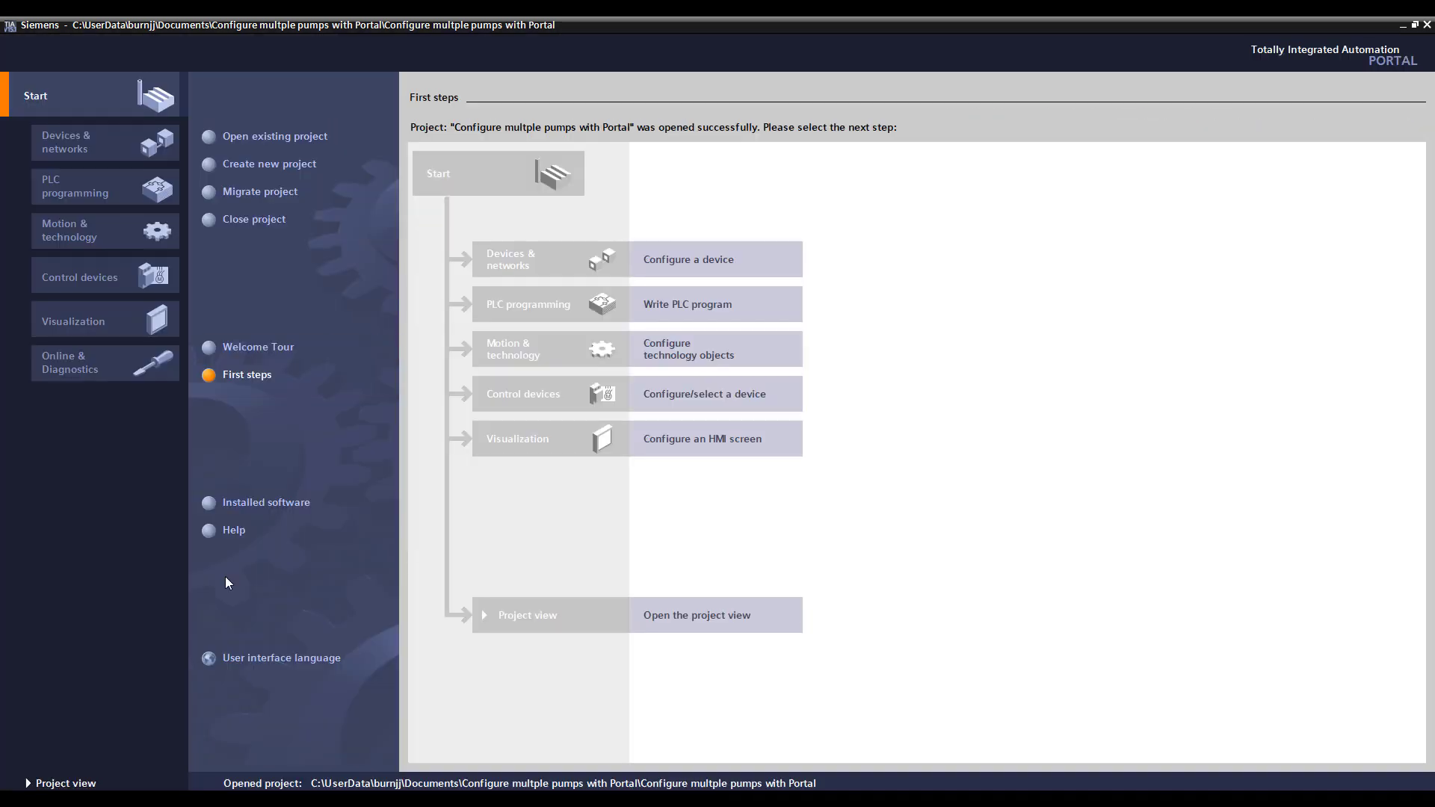
{"action": "left_click", "coordinate": [296, 164]}
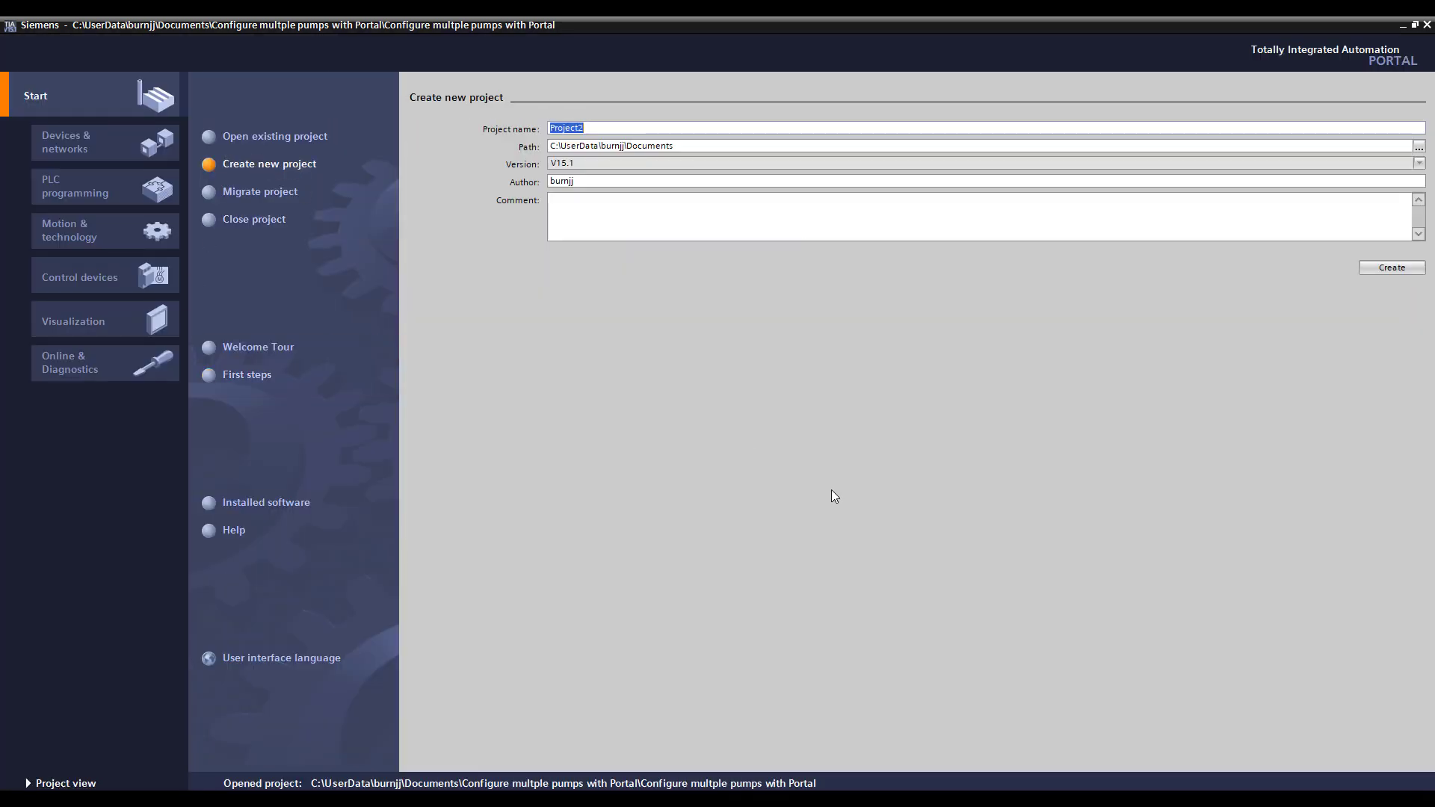
{"action": "type", "text": "Library test"}
{"action": "key", "text": "Return"}
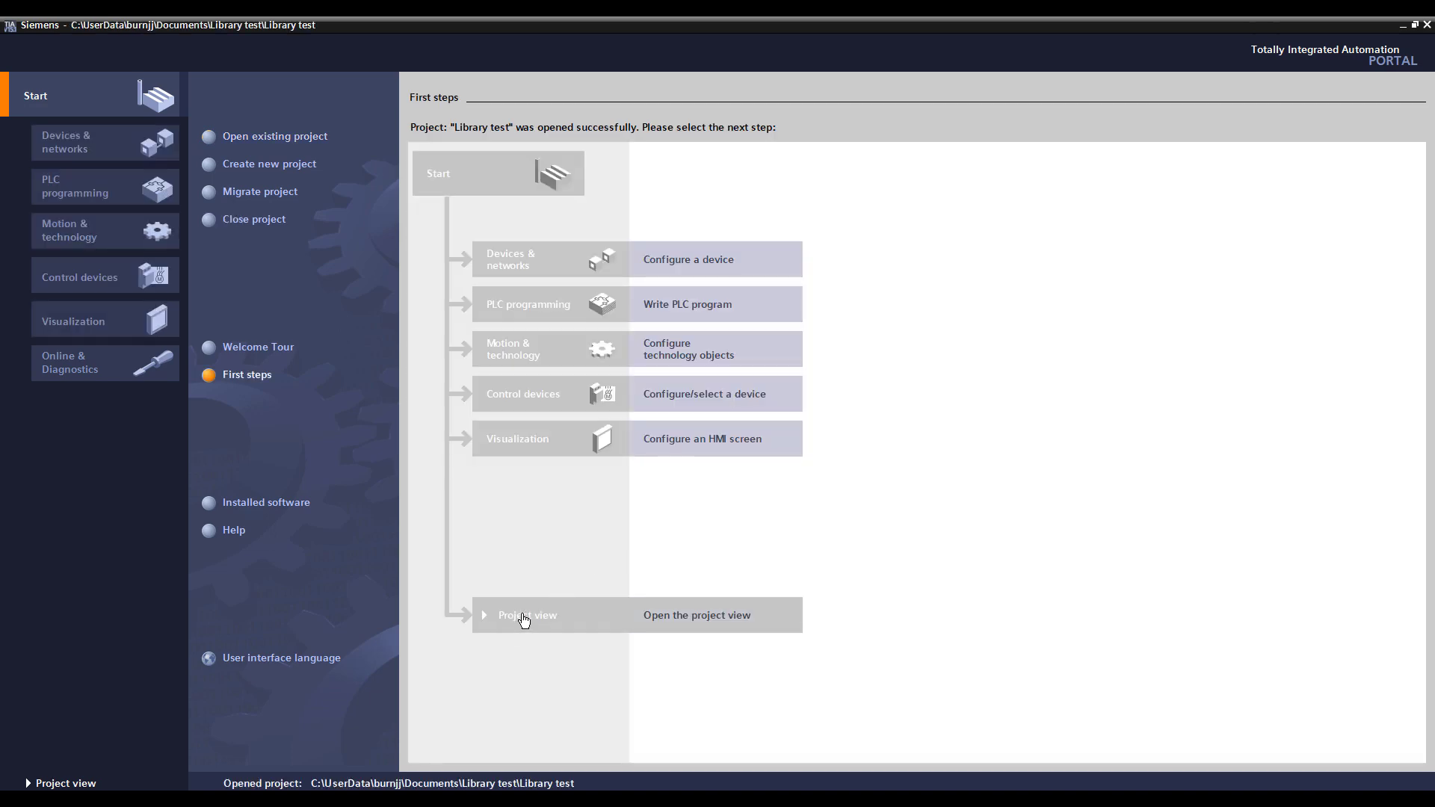
Switch to project view and drag the CP Library SIMOCODE FVNR master copy into the project tree
{"action": "left_click", "coordinate": [523, 618]}
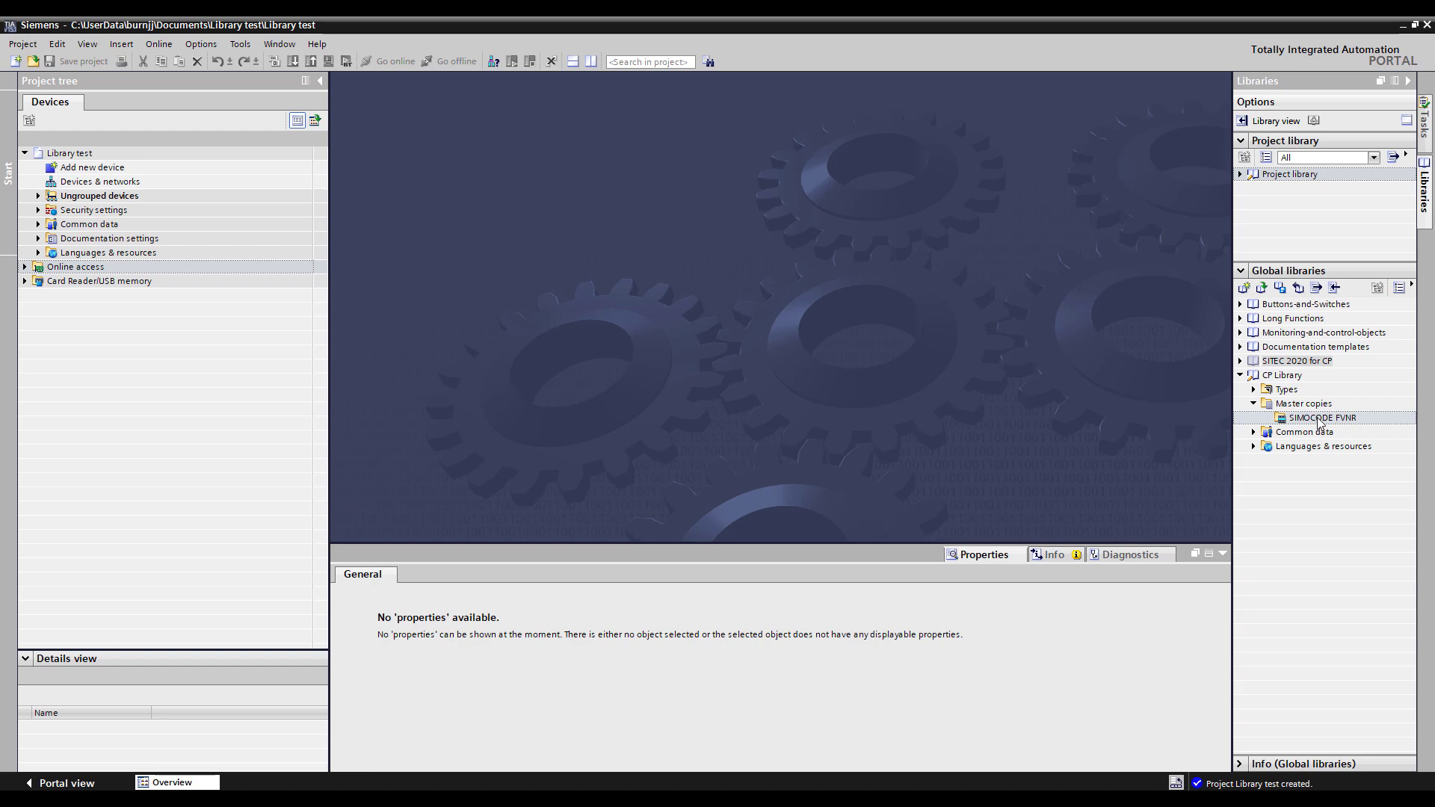
{"action": "left_click_drag", "start_coordinate": [1319, 423], "coordinate": [103, 187]}
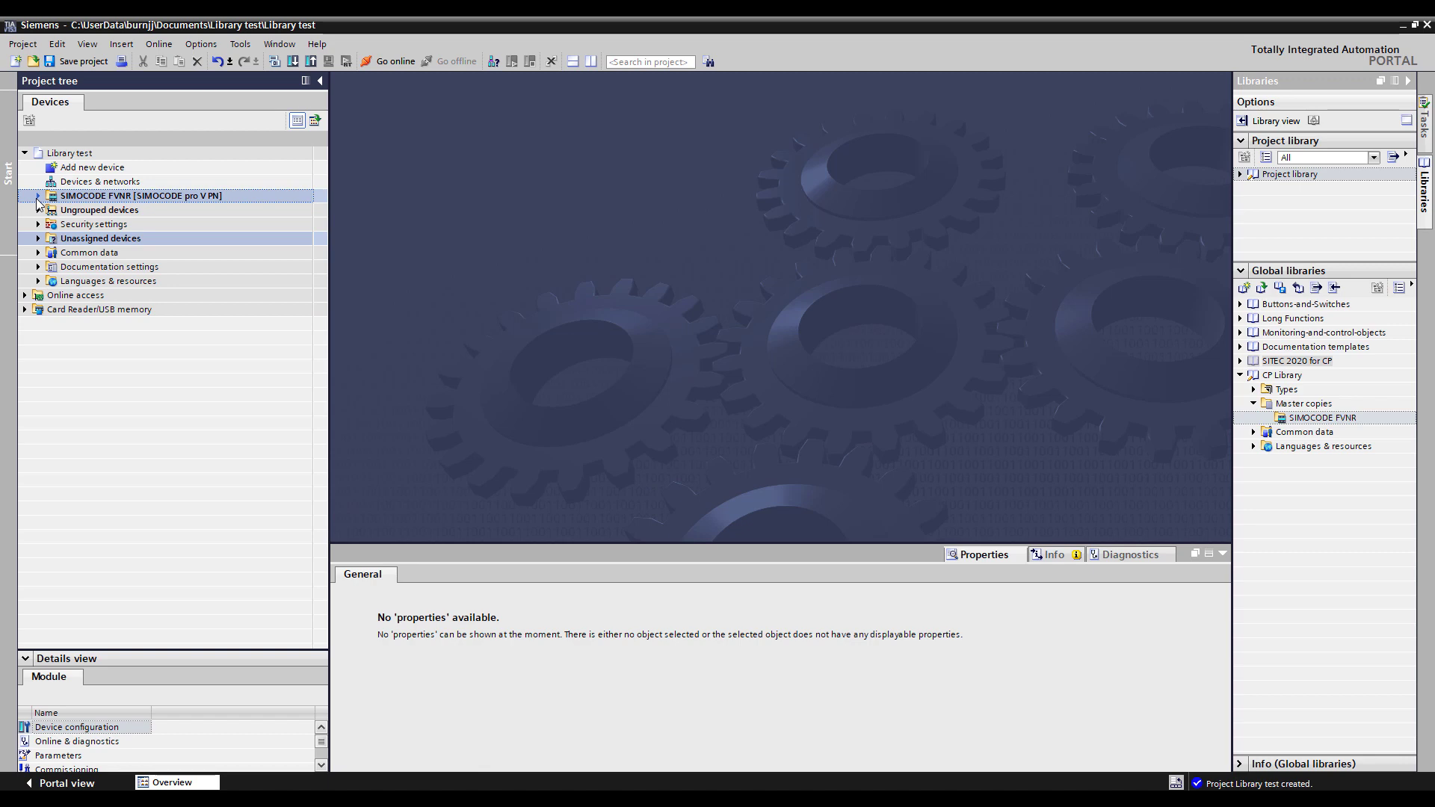
Open the SIMOCODE FVNR device configuration and show its Parameters page
{"action": "left_click", "coordinate": [37, 197]}
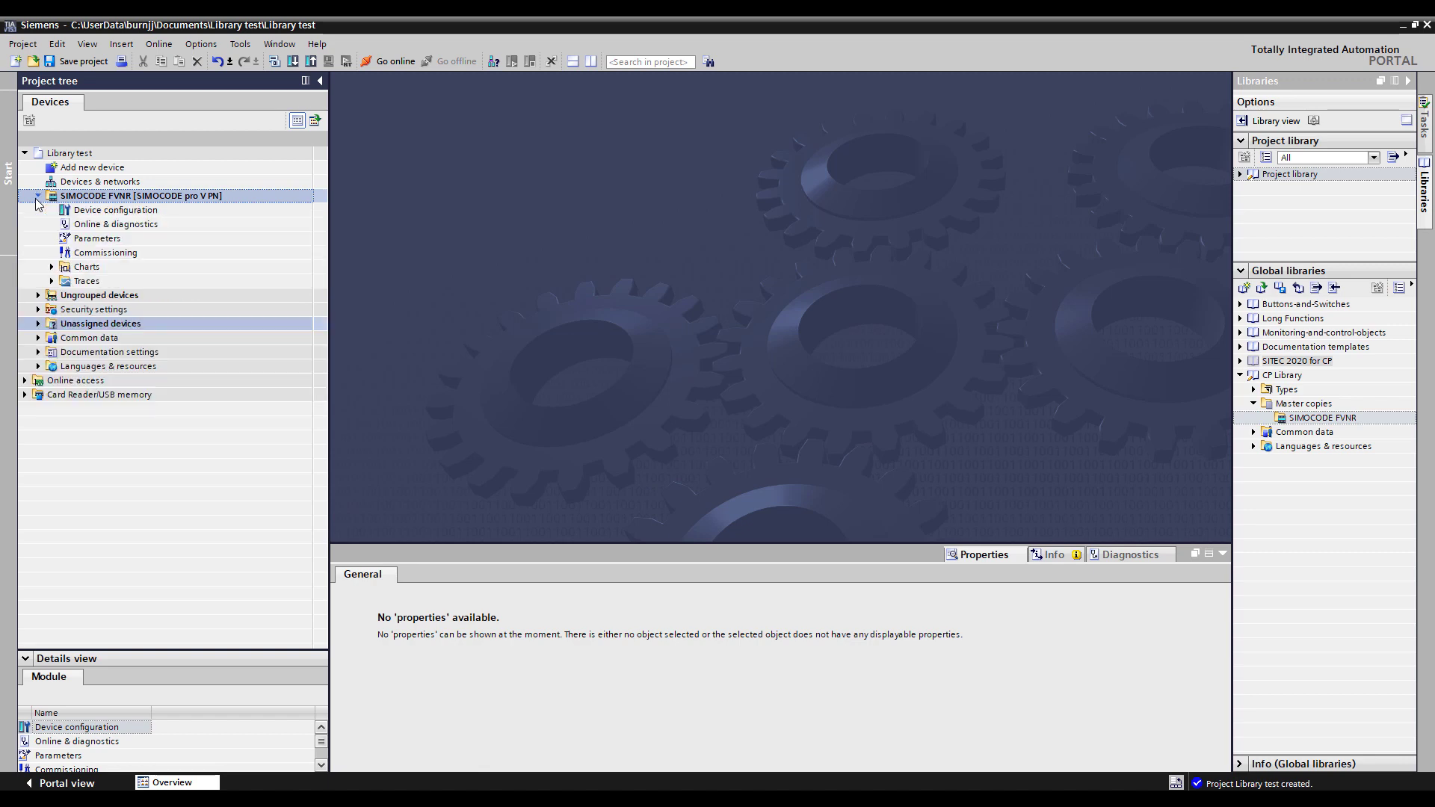
{"action": "double_click", "coordinate": [119, 212]}
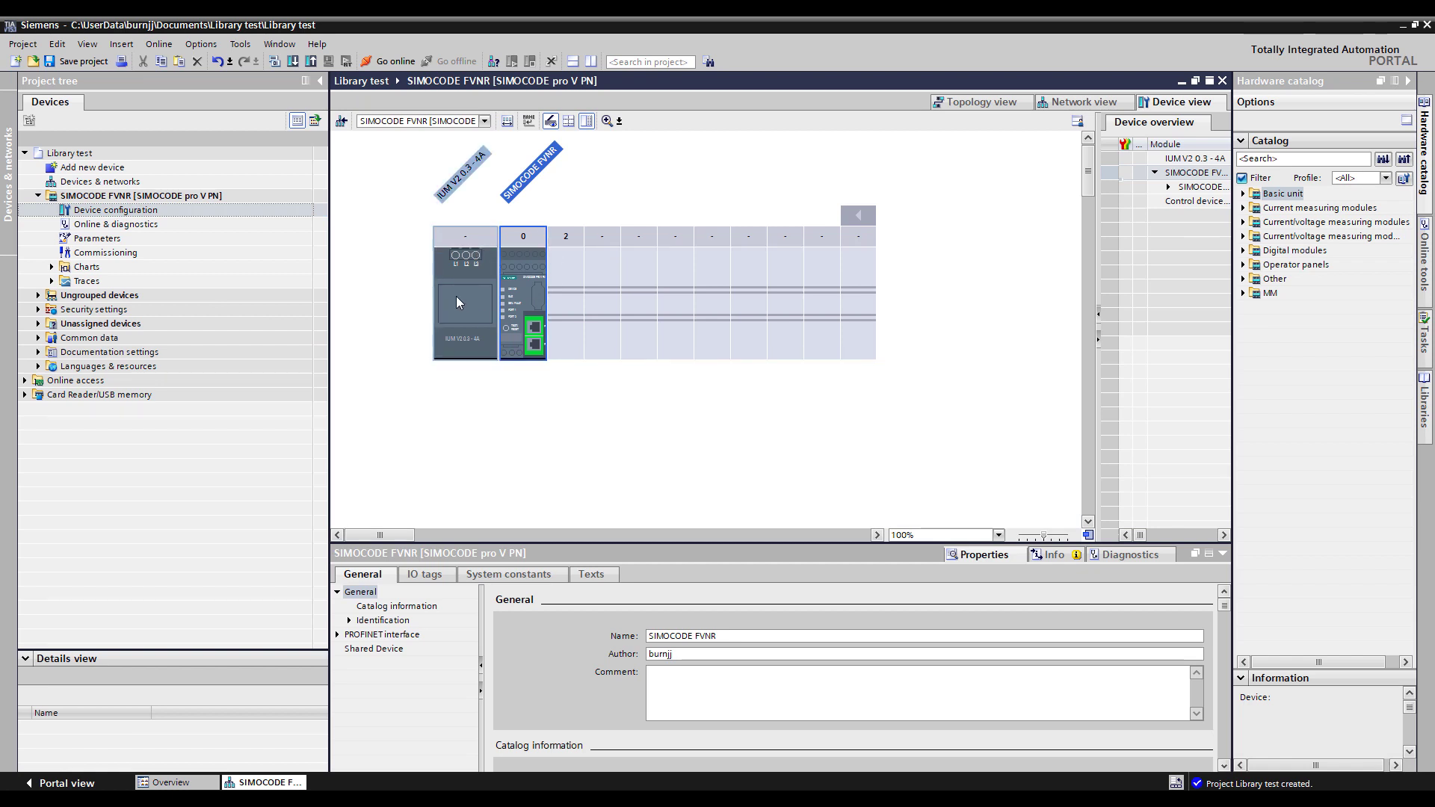
{"action": "left_click", "coordinate": [103, 239]}
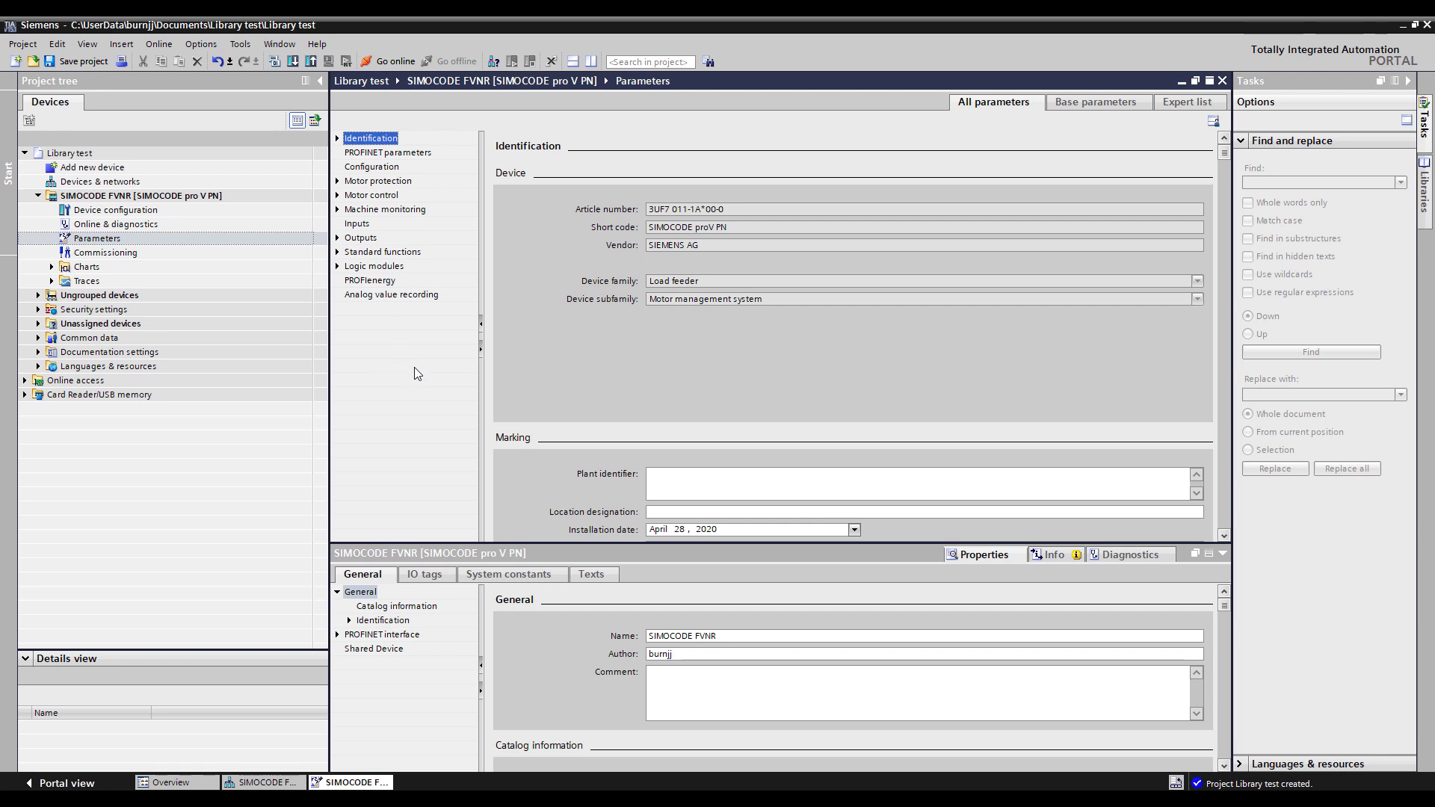
In the network view, drop two more SIMOCODE FVNR master copies, creating SIMOCODE FVNR_1 and SIMOCODE FVNR_2
{"action": "double_click", "coordinate": [118, 185]}
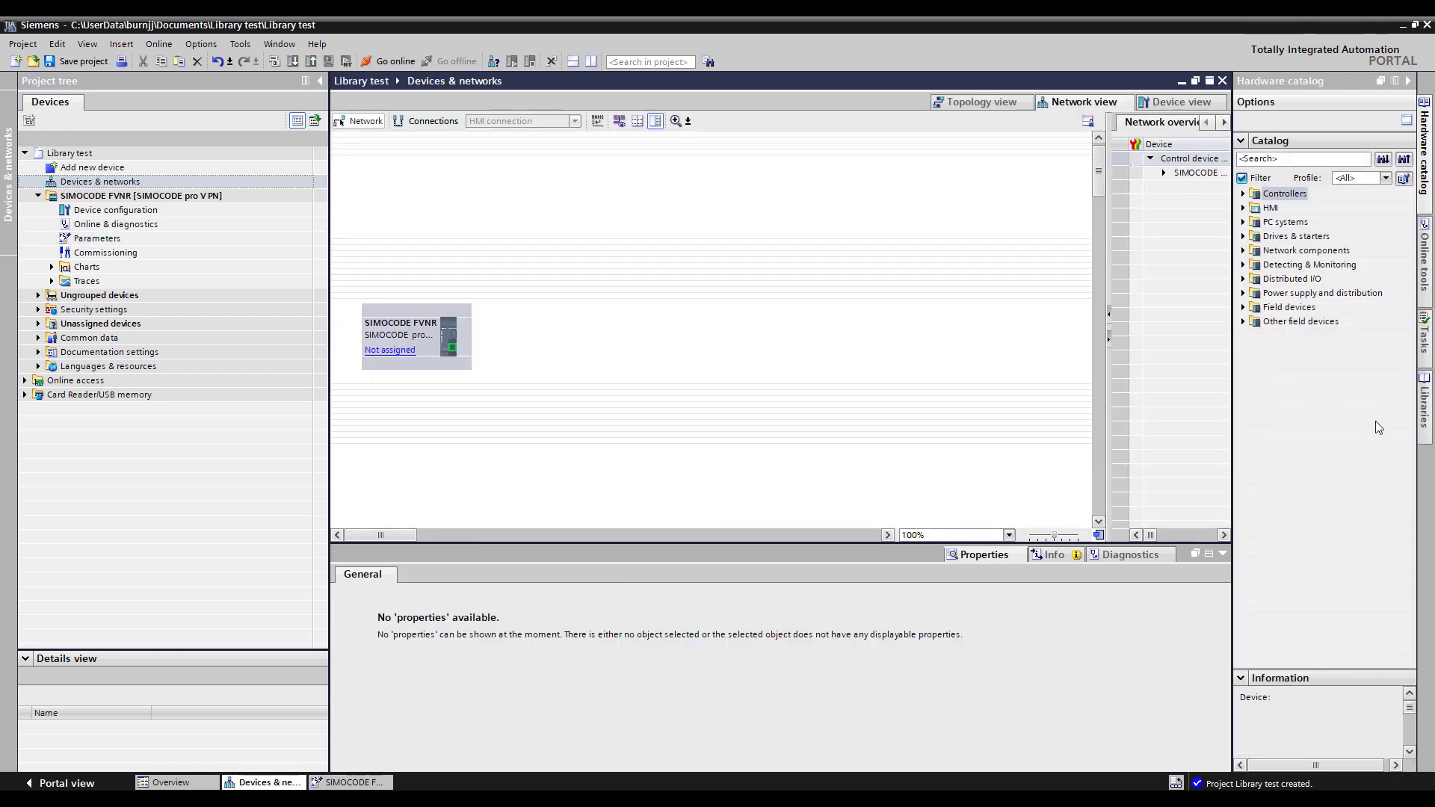
{"action": "left_click", "coordinate": [1425, 404]}
{"action": "left_click_drag", "start_coordinate": [1315, 424], "coordinate": [580, 324]}
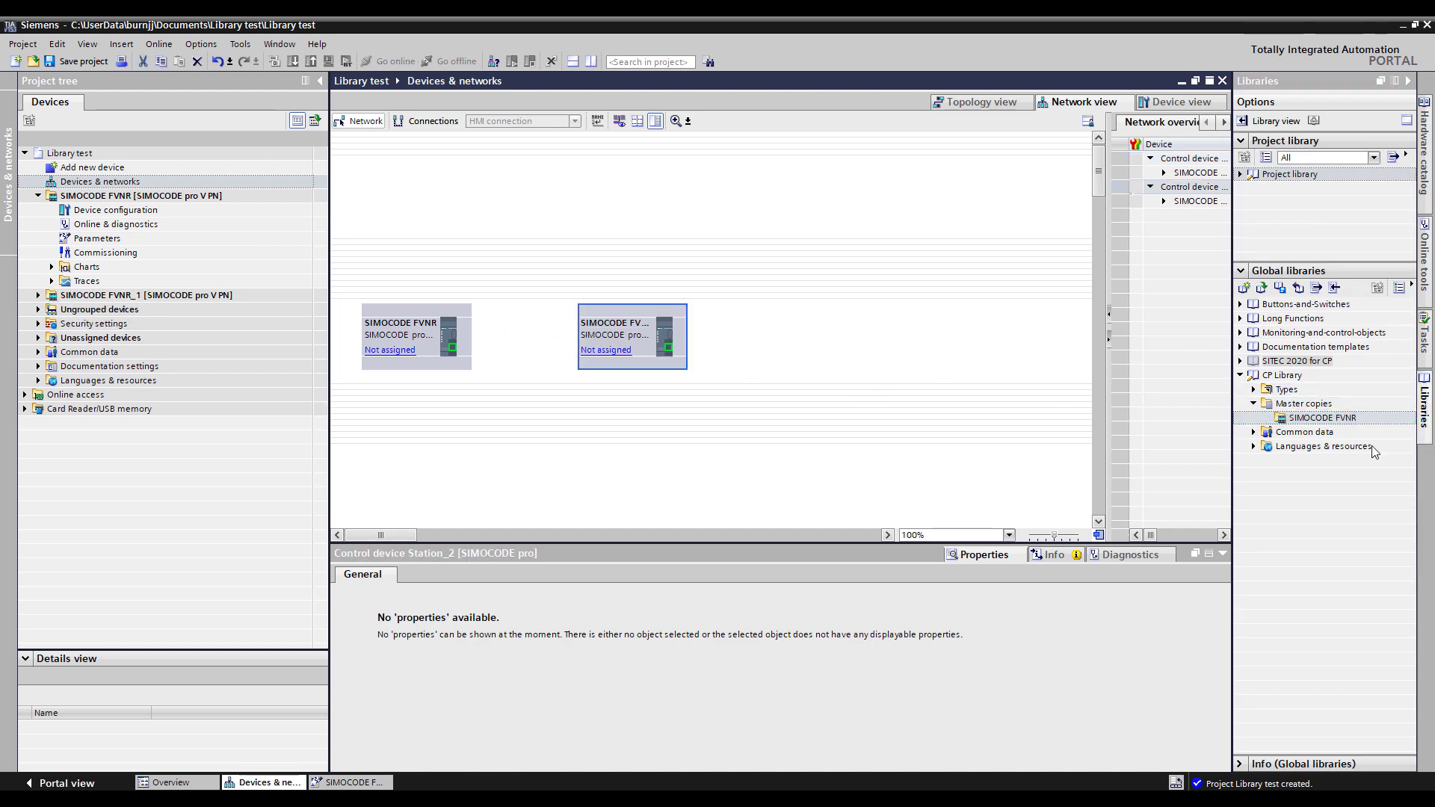
{"action": "left_click_drag", "start_coordinate": [1314, 423], "coordinate": [768, 329]}
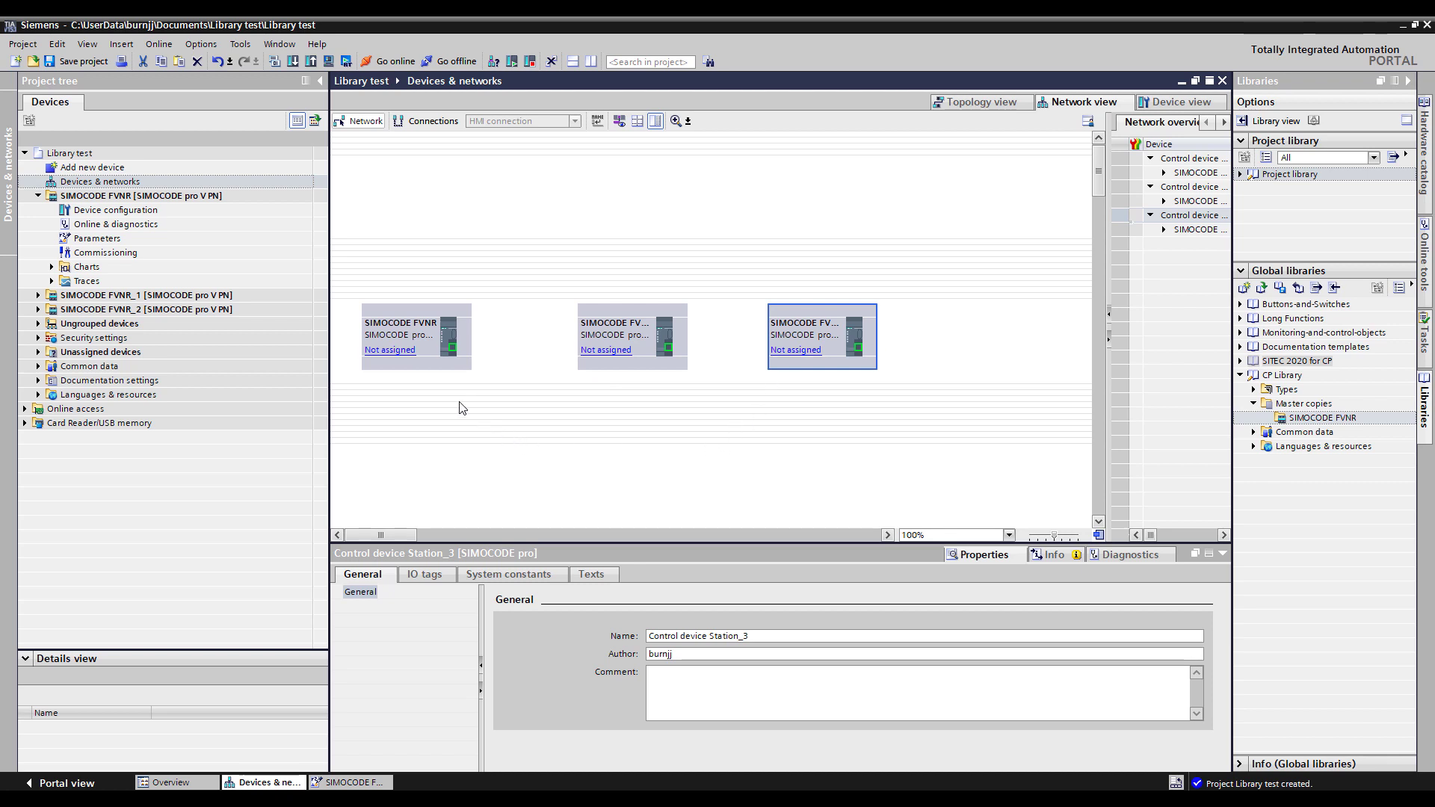
Check the Ethernet interface settings of all three SIMOCODE devices, the third using IP 192.168.1.3
{"action": "left_click", "coordinate": [453, 348]}
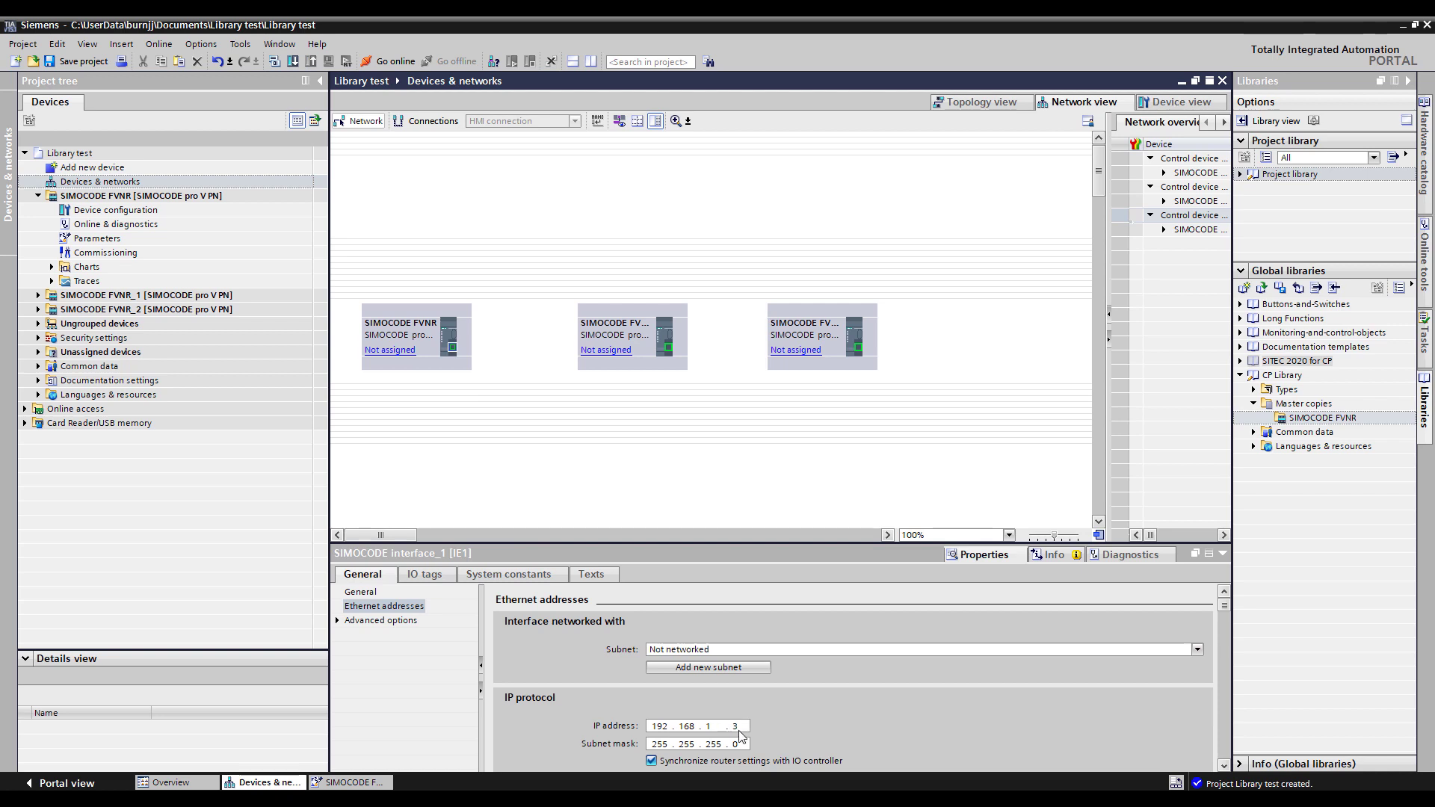
{"action": "left_click", "coordinate": [669, 349]}
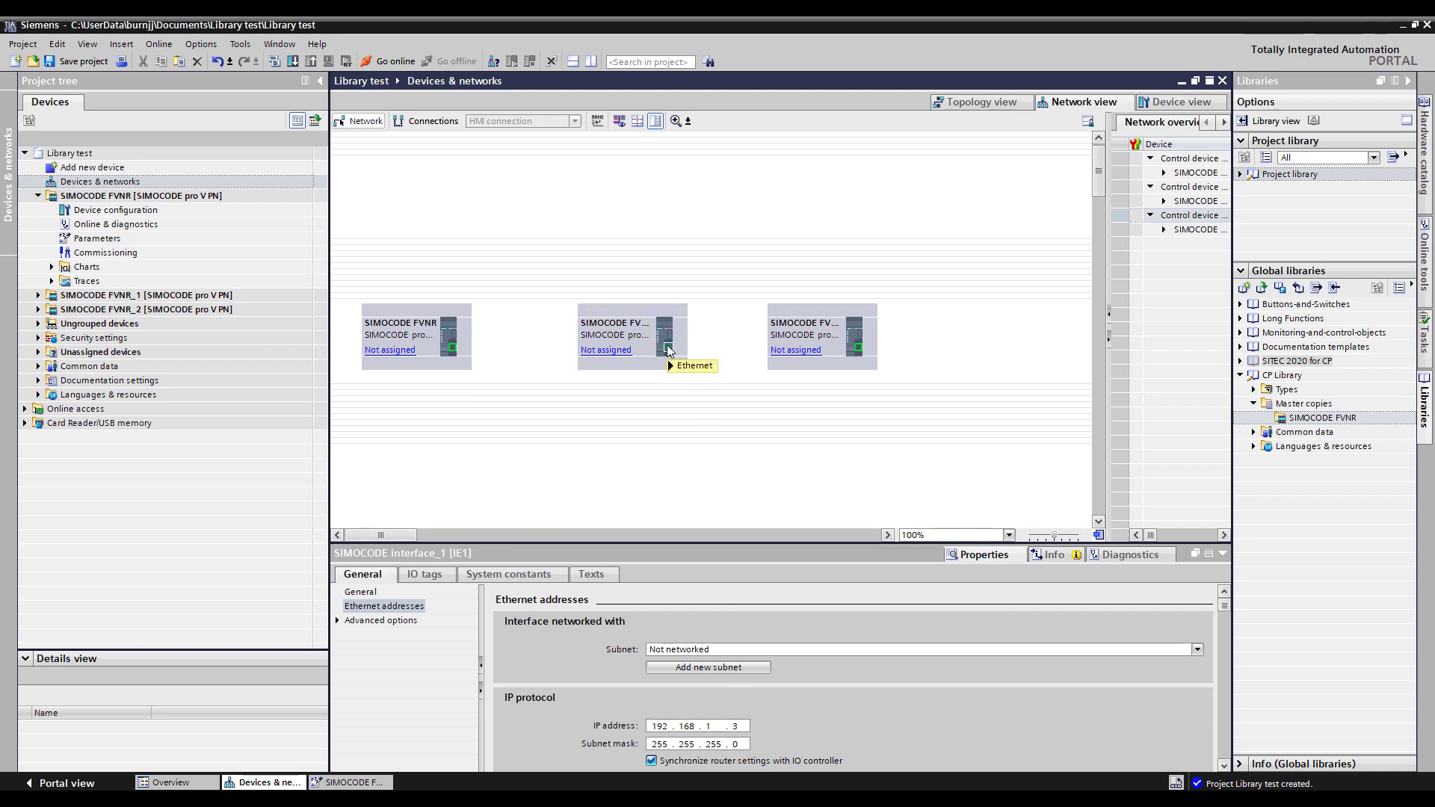
{"action": "left_click", "coordinate": [859, 348]}
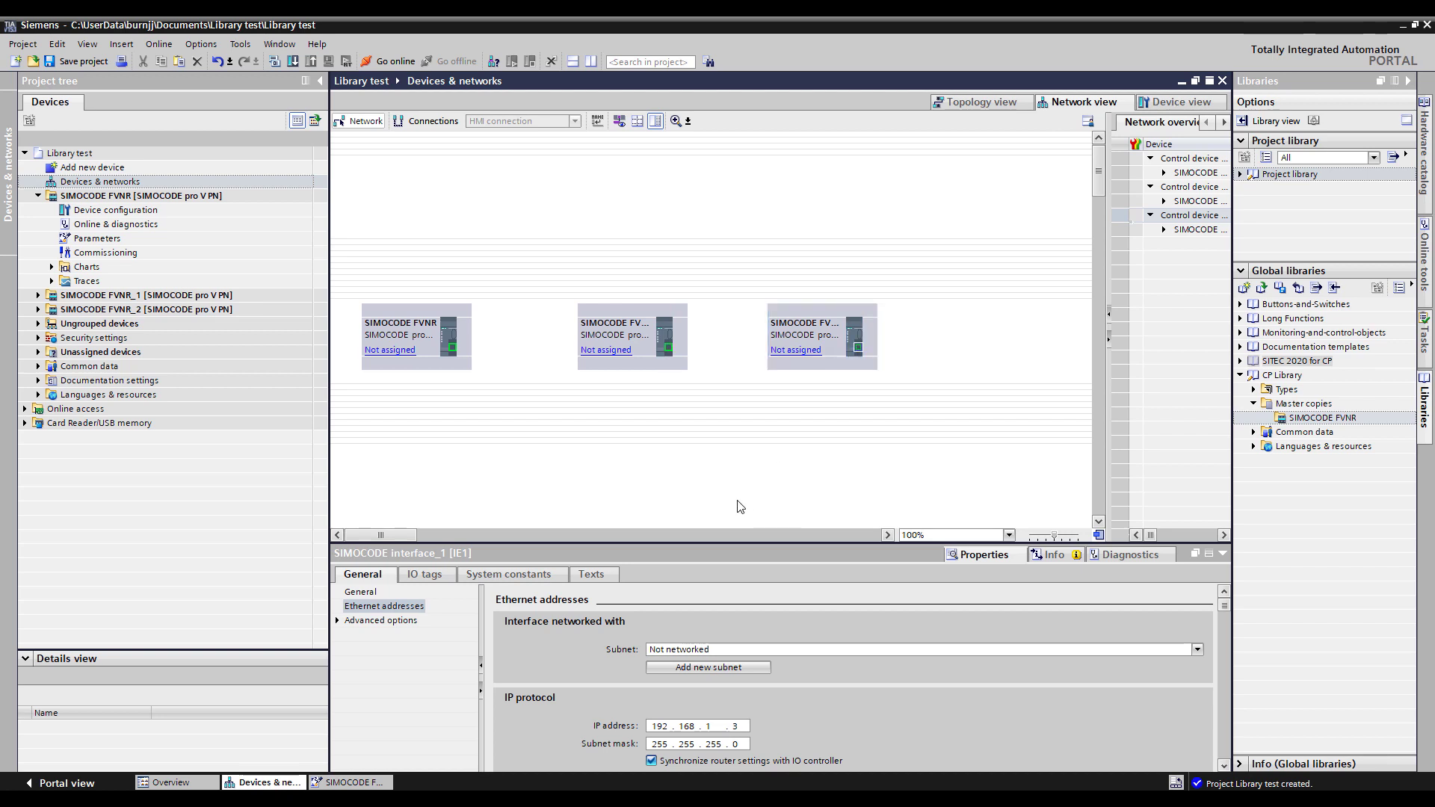